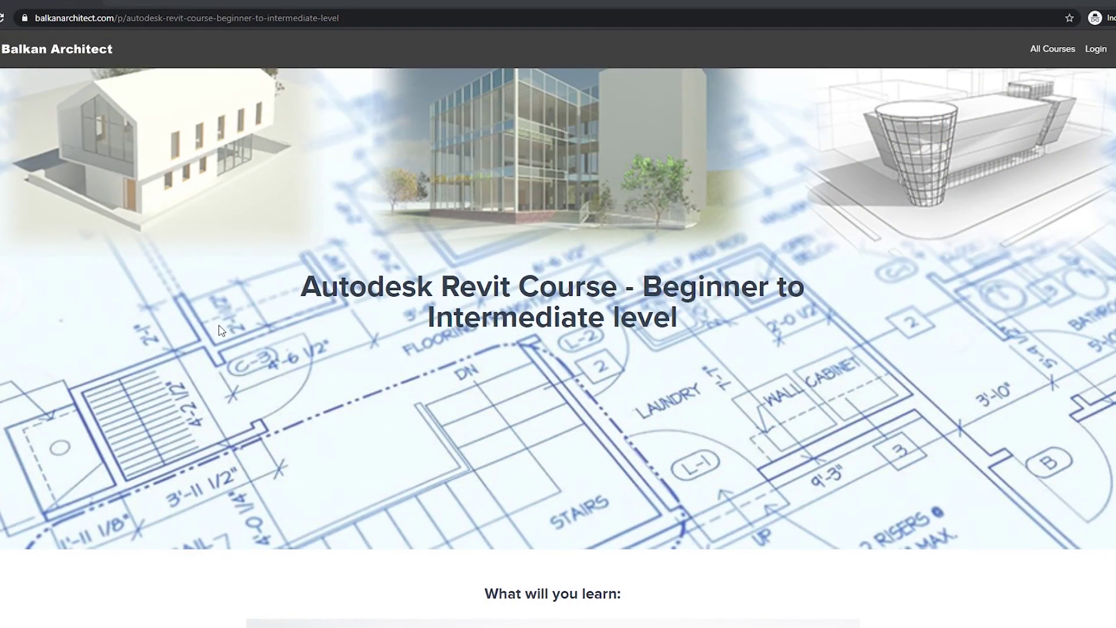
scroll(220, 330, "down", 3)
scroll(220, 330, "down", 2)
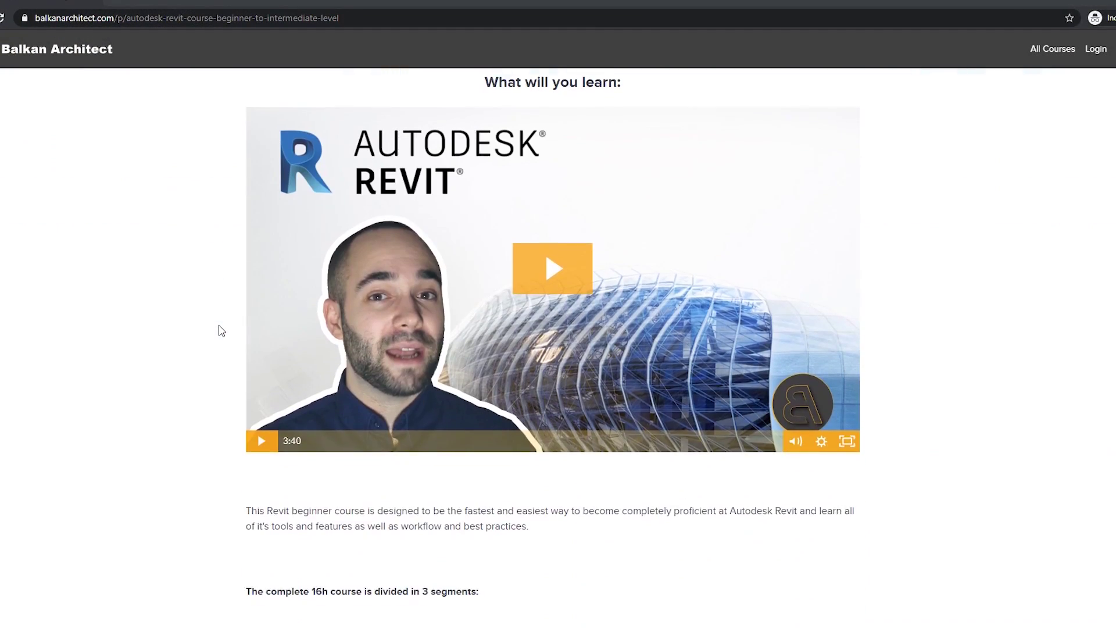
scroll(220, 330, "down", 2)
scroll(220, 329, "down", 1)
scroll(221, 330, "down", 2)
scroll(220, 330, "down", 1)
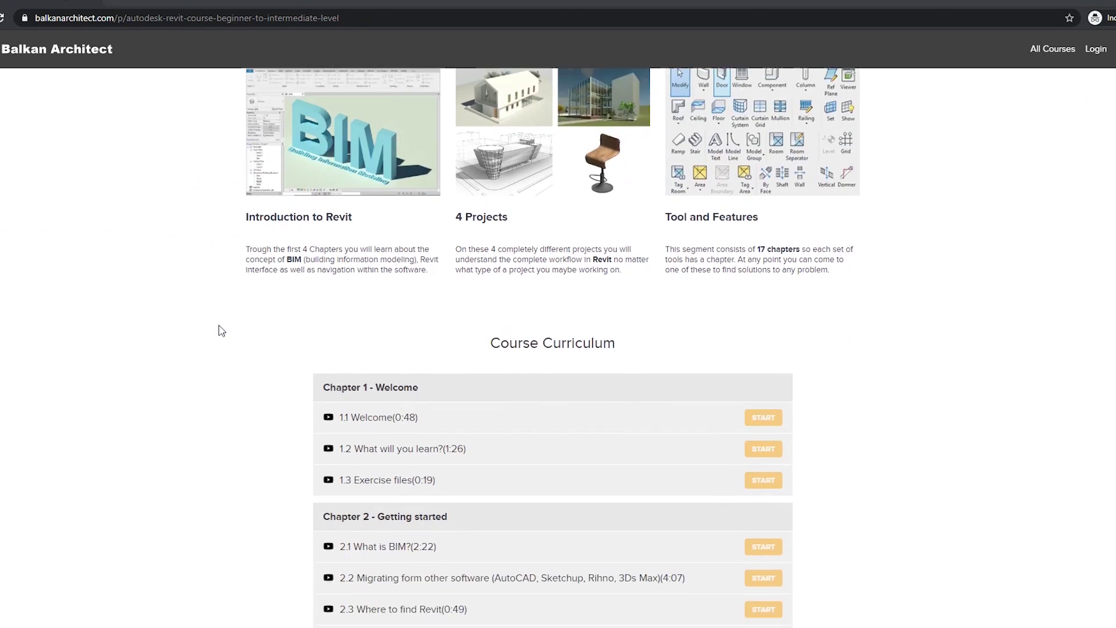
scroll(220, 331, "down", 2)
scroll(220, 330, "down", 4)
scroll(220, 330, "down", 1)
scroll(166, 335, "down", 2)
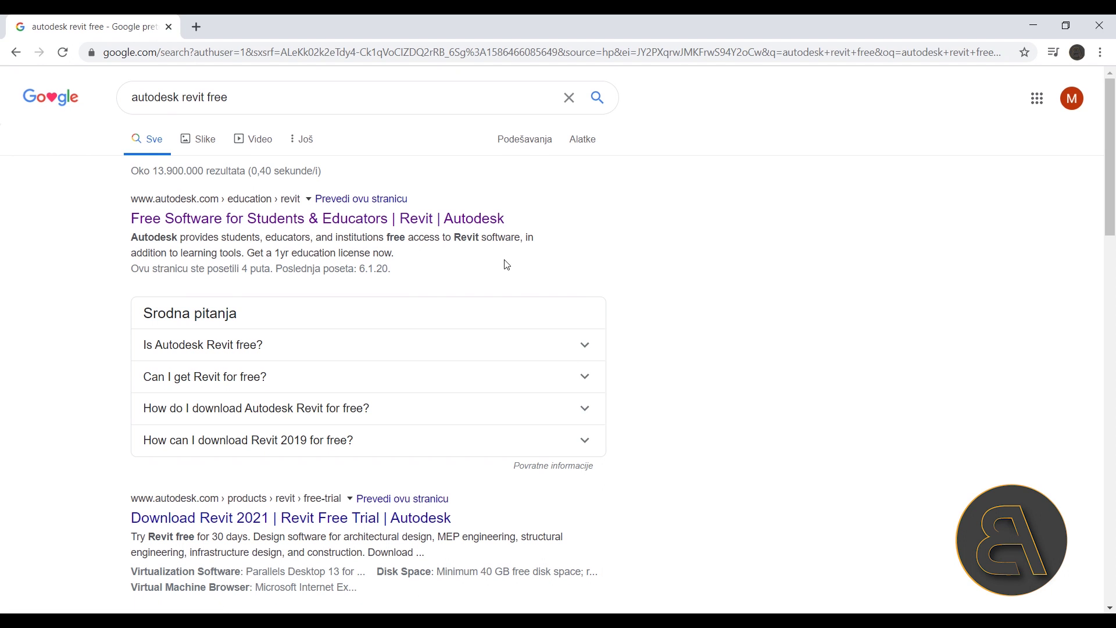
Reach the Autodesk free-software-for-students page and sign in to the Autodesk account
left_click(297, 218)
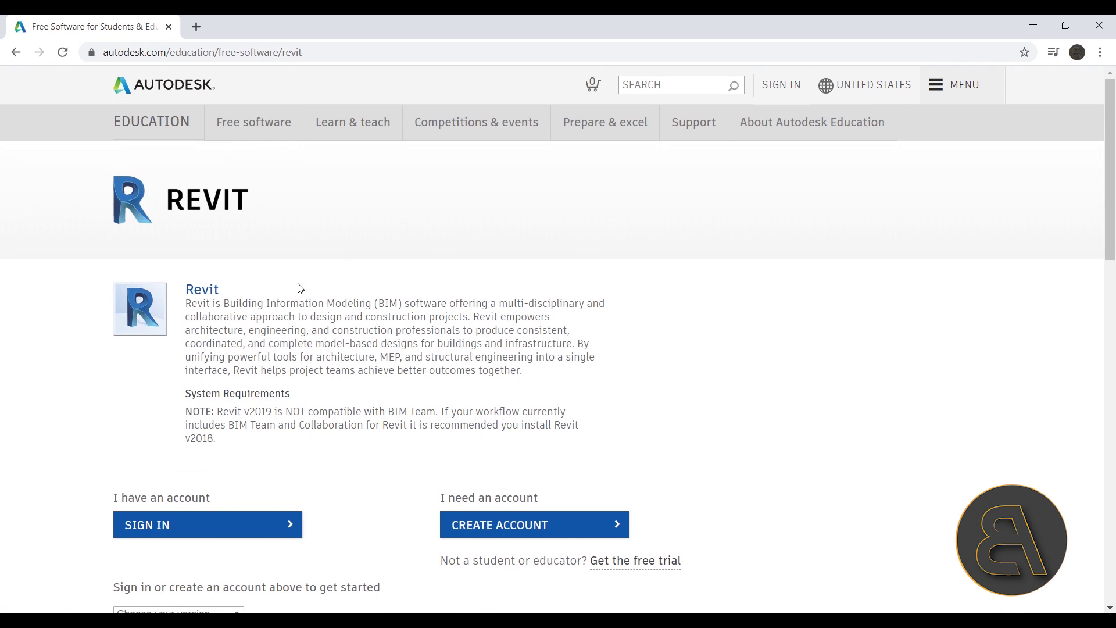
scroll(299, 288, "down", 3)
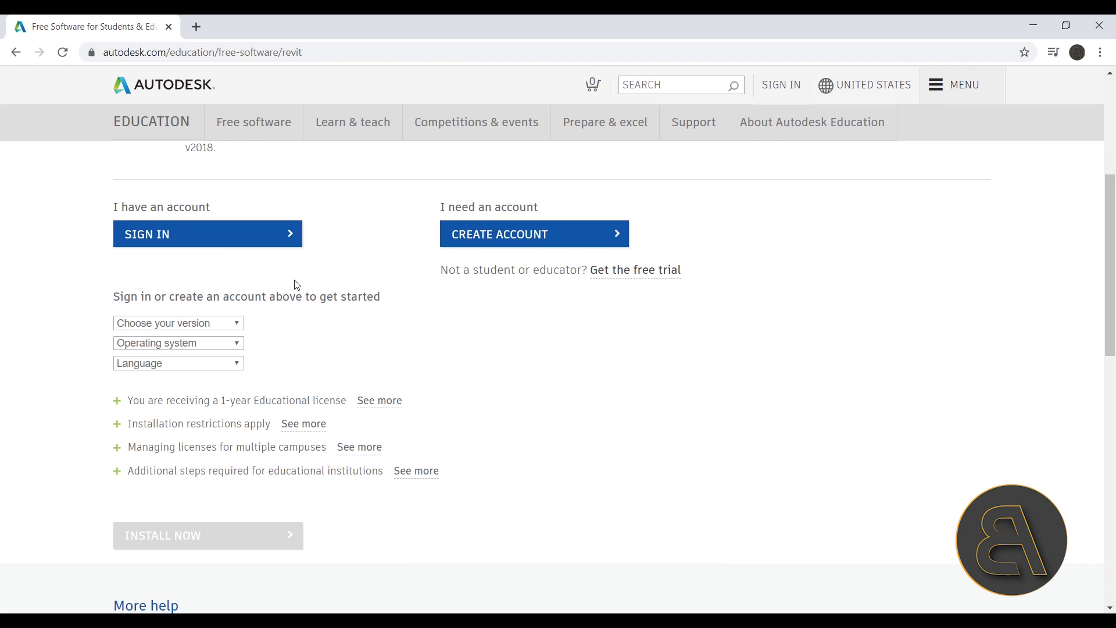
left_click(270, 248)
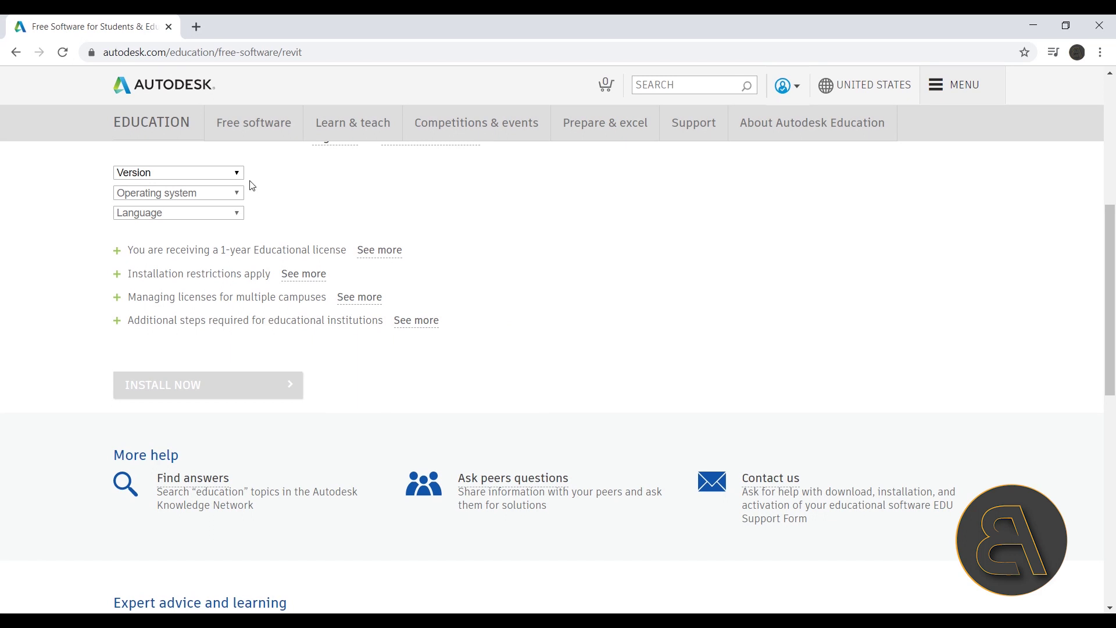
Choose Revit 2021, Windows 64-bit and English so the educational license details appear
left_click(235, 174)
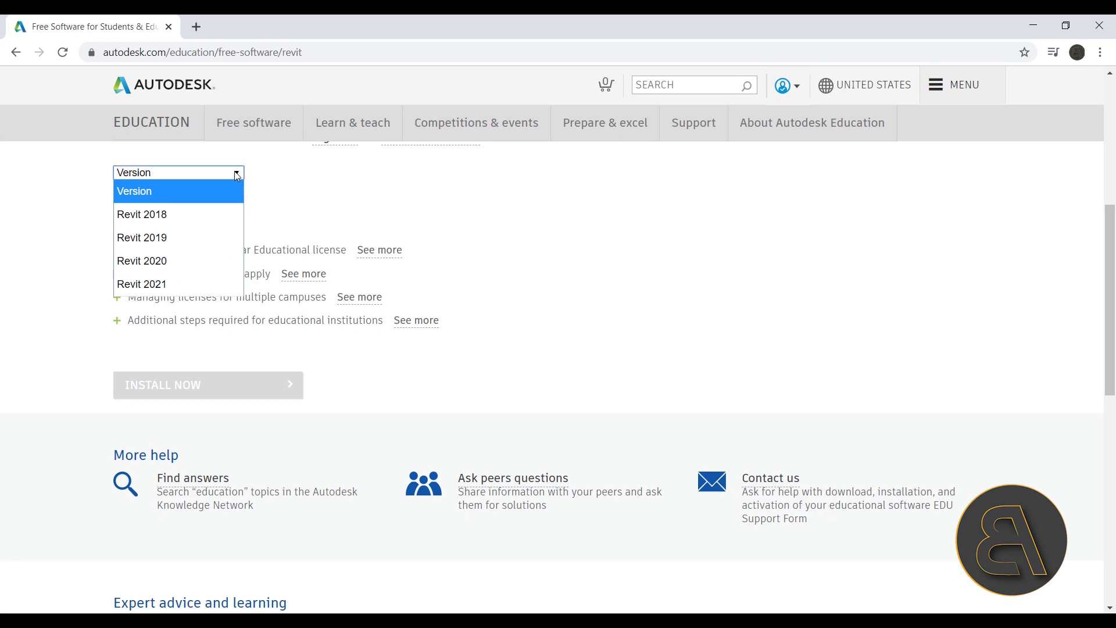
left_click(140, 285)
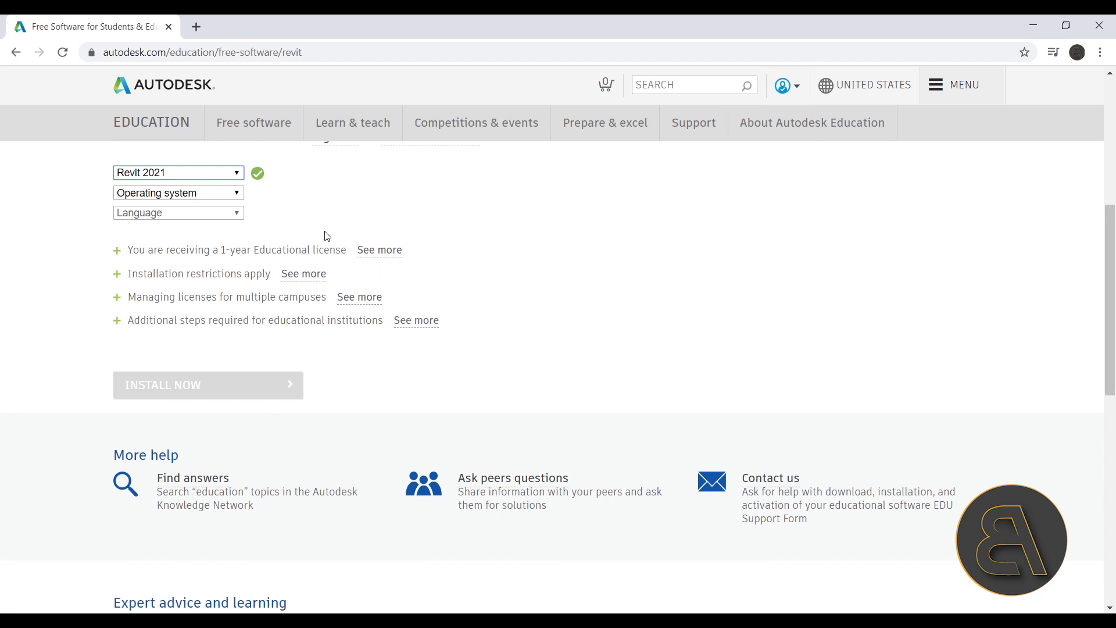
left_click(184, 193)
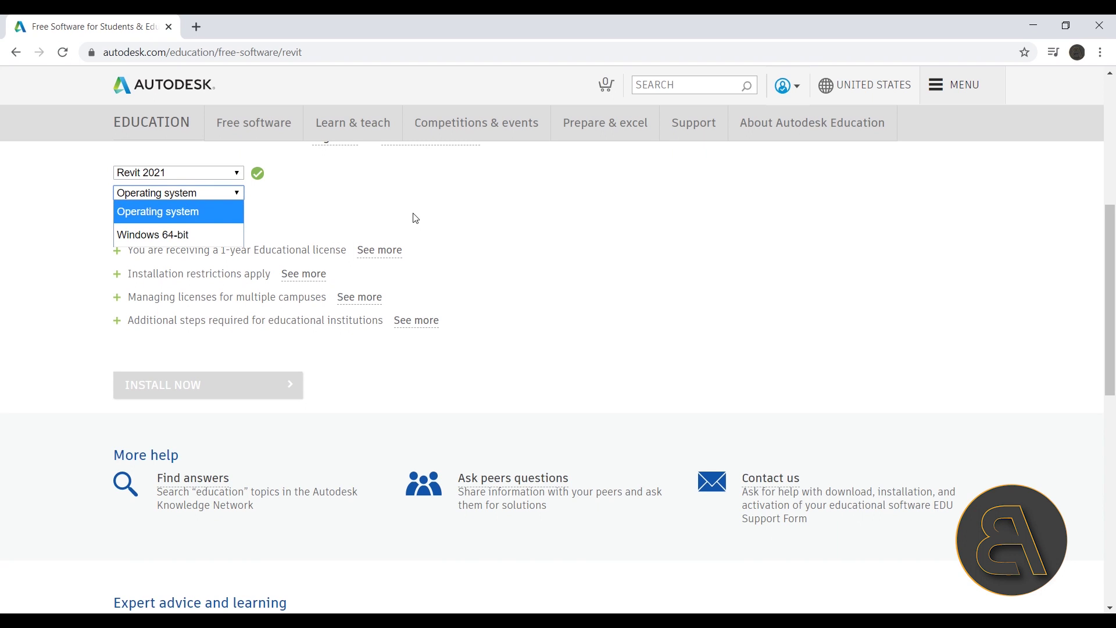
left_click(126, 234)
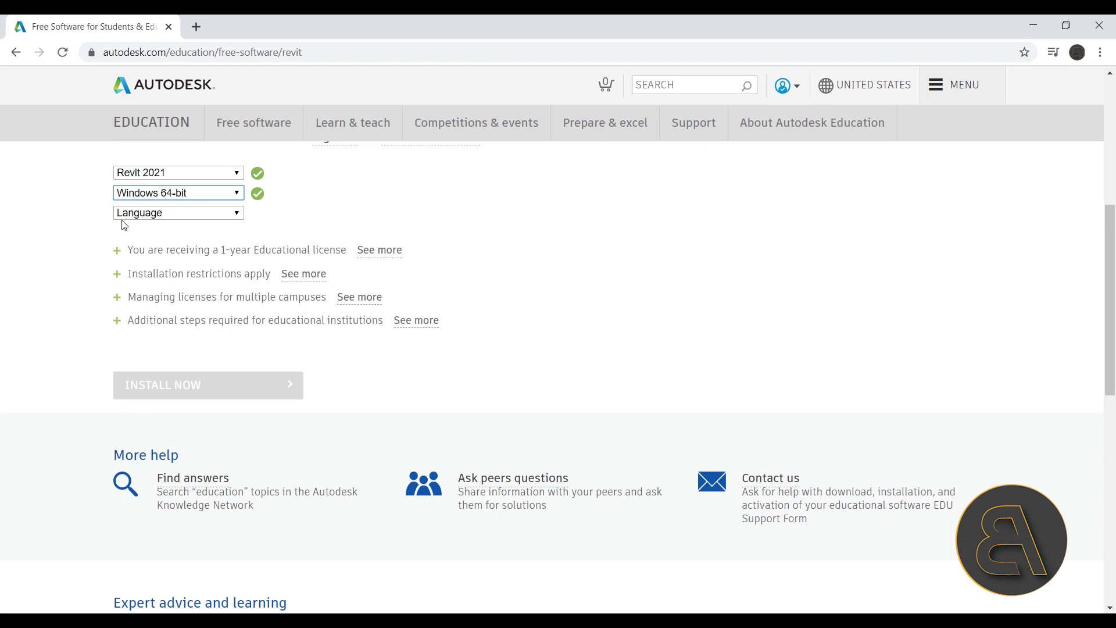
left_click(161, 213)
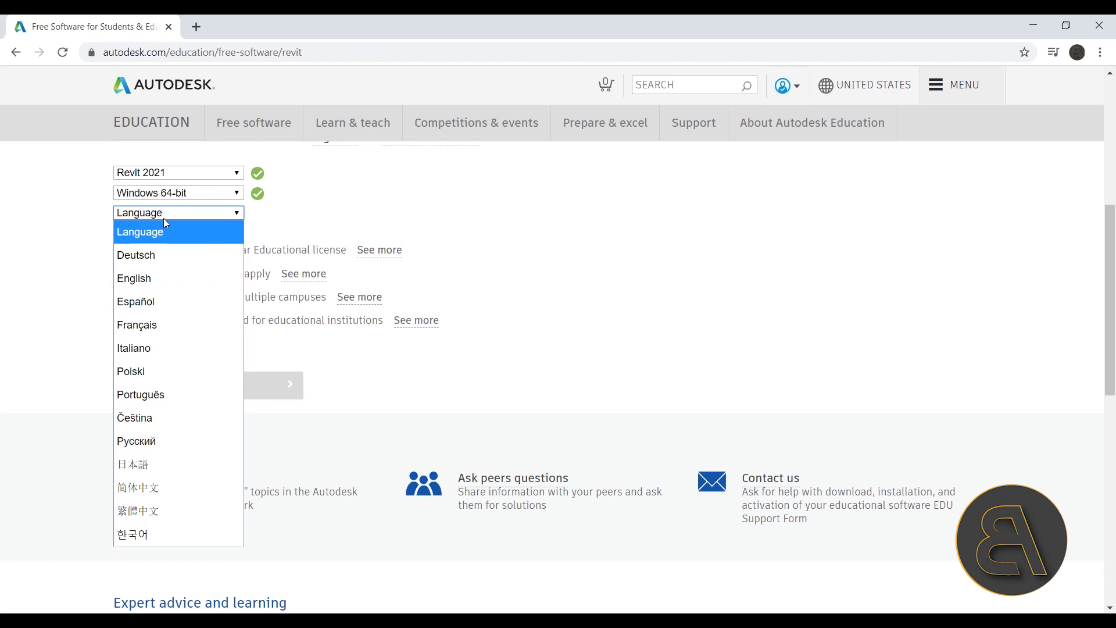
left_click(179, 281)
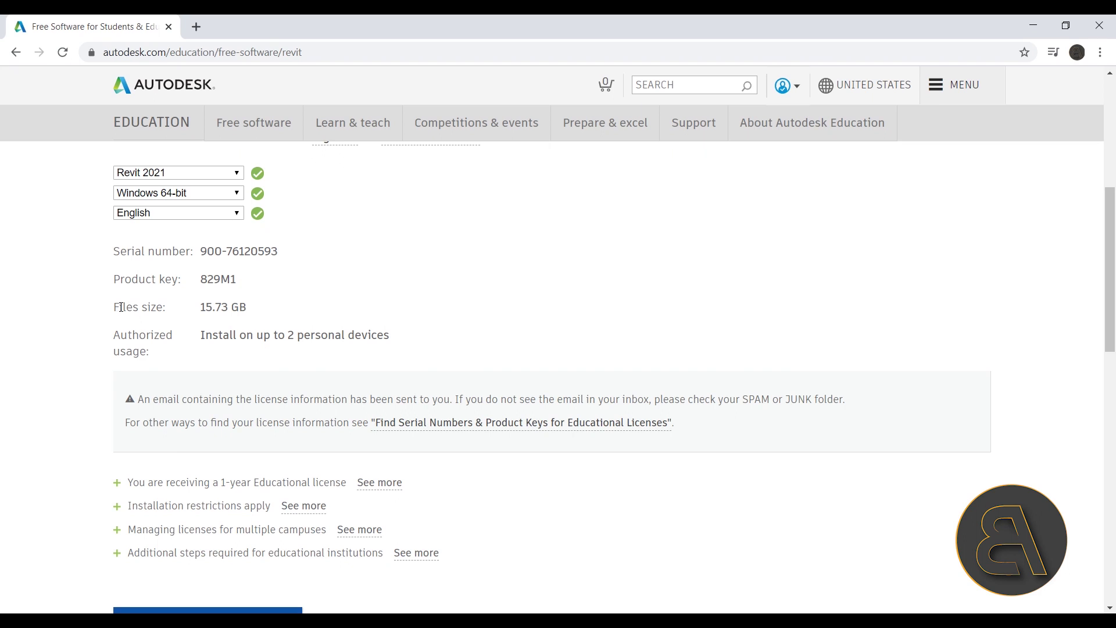
left_click_drag(251, 311, 133, 312)
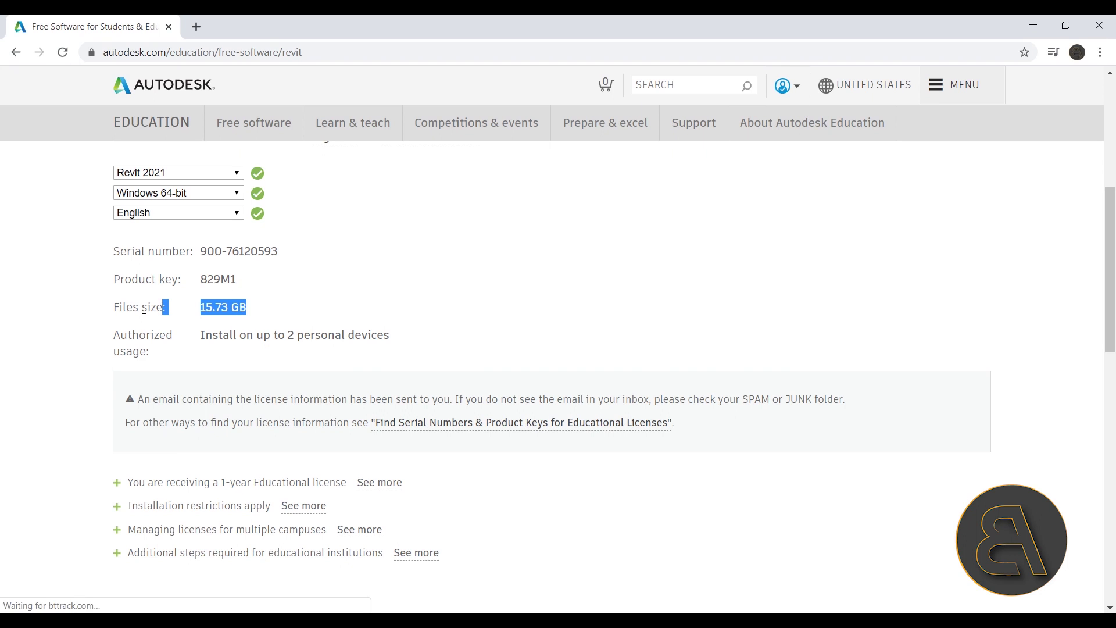
left_click(89, 317)
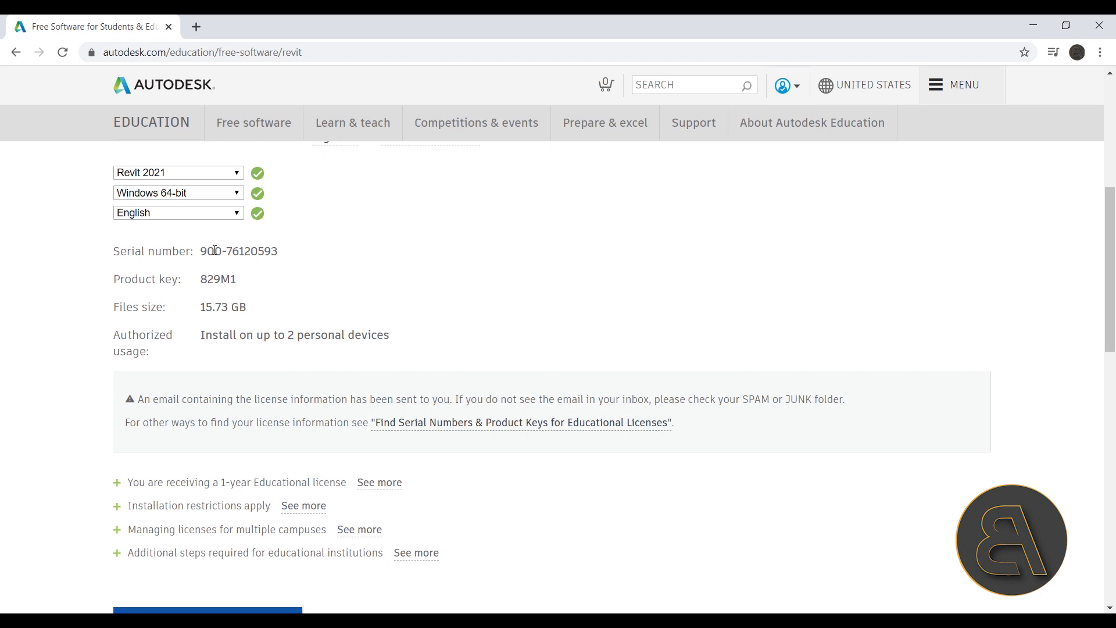
scroll(426, 302, "down", 1)
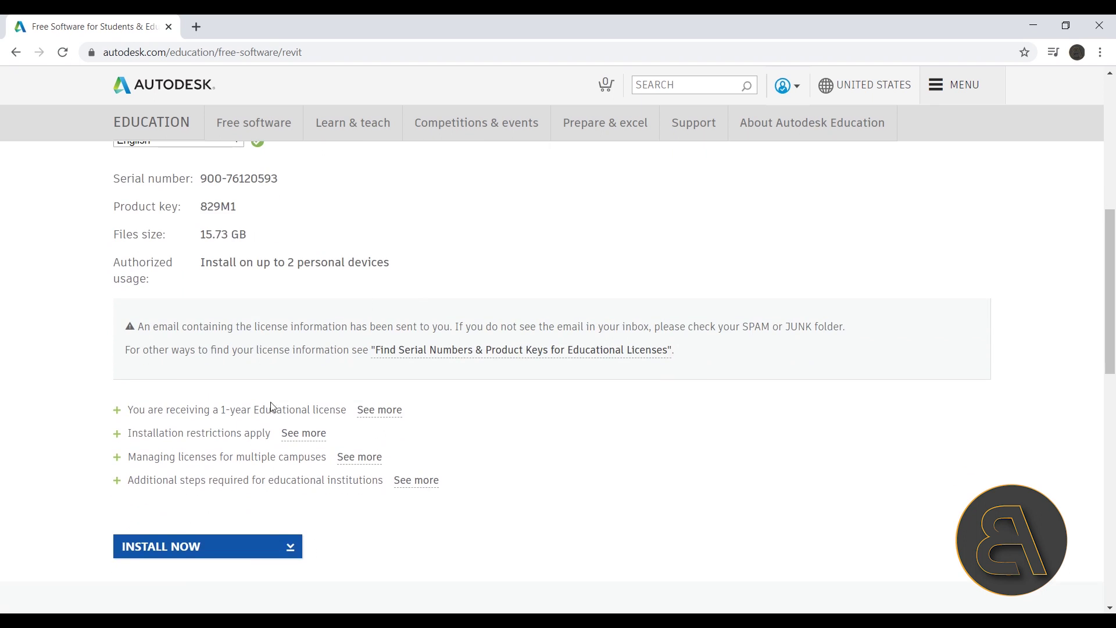
left_click(293, 544)
scroll(427, 418, "down", 2)
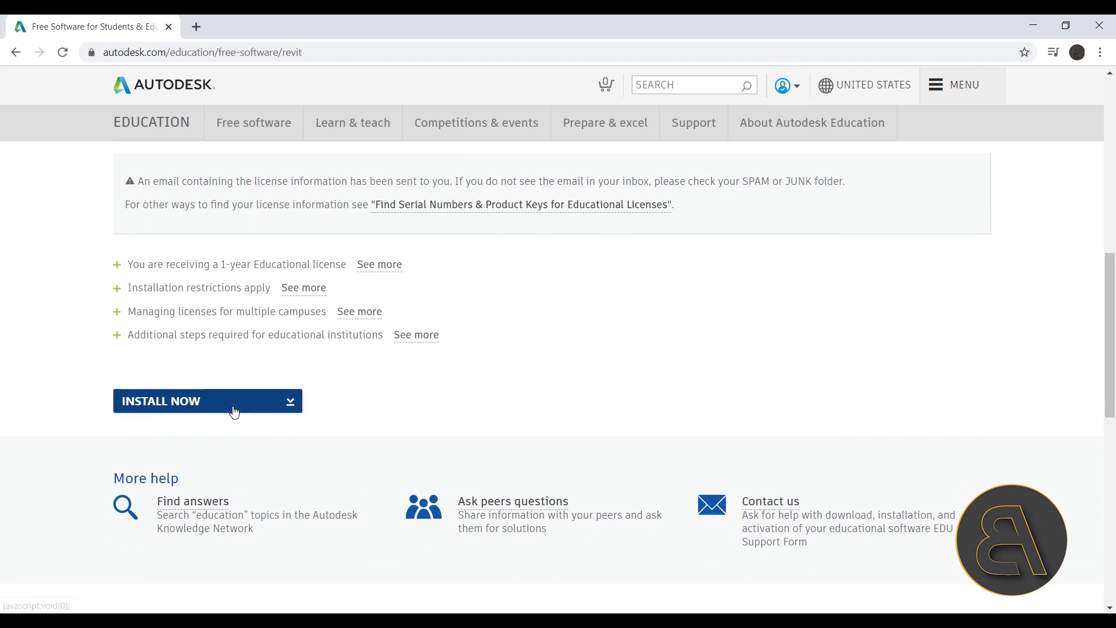
Accept the license agreement, download the Revit 2021 installer and launch the downloaded .exe
left_click(145, 408)
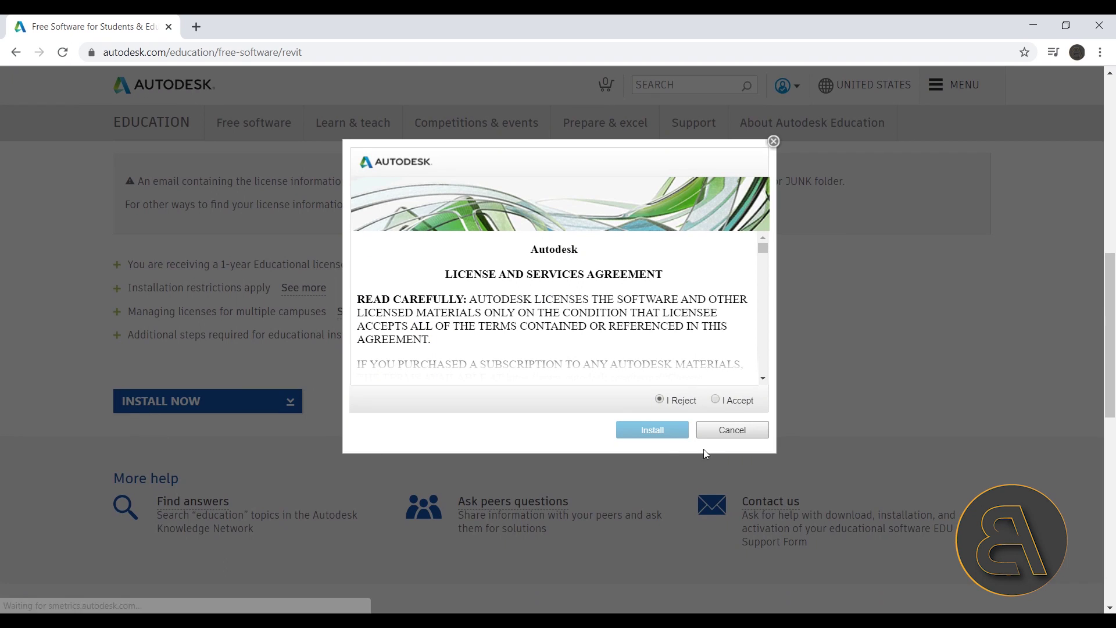
left_click(730, 404)
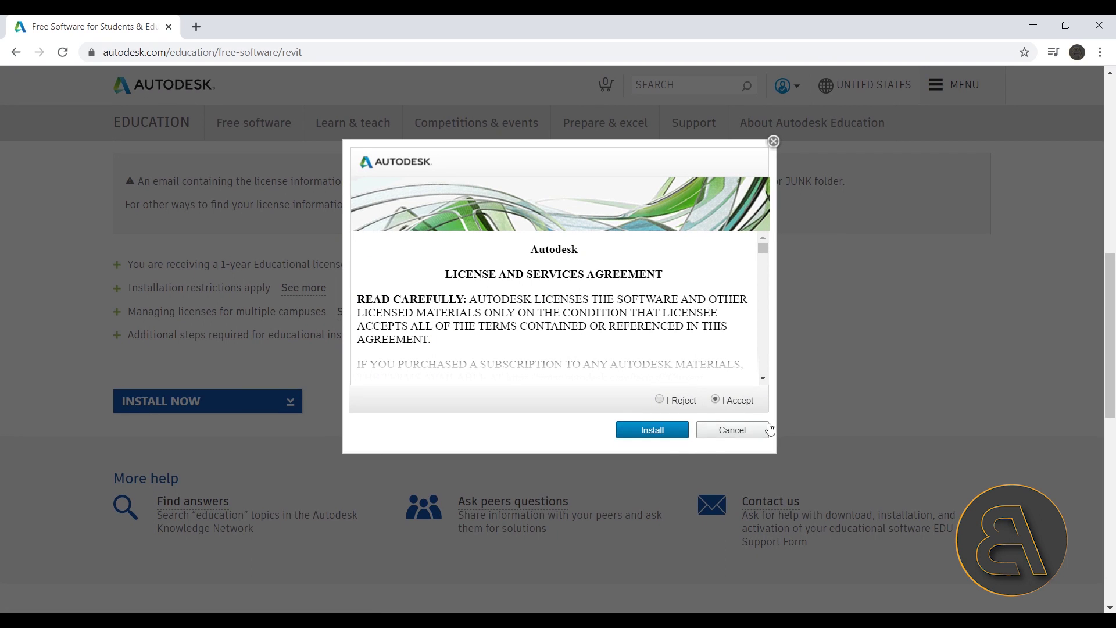
left_click(657, 431)
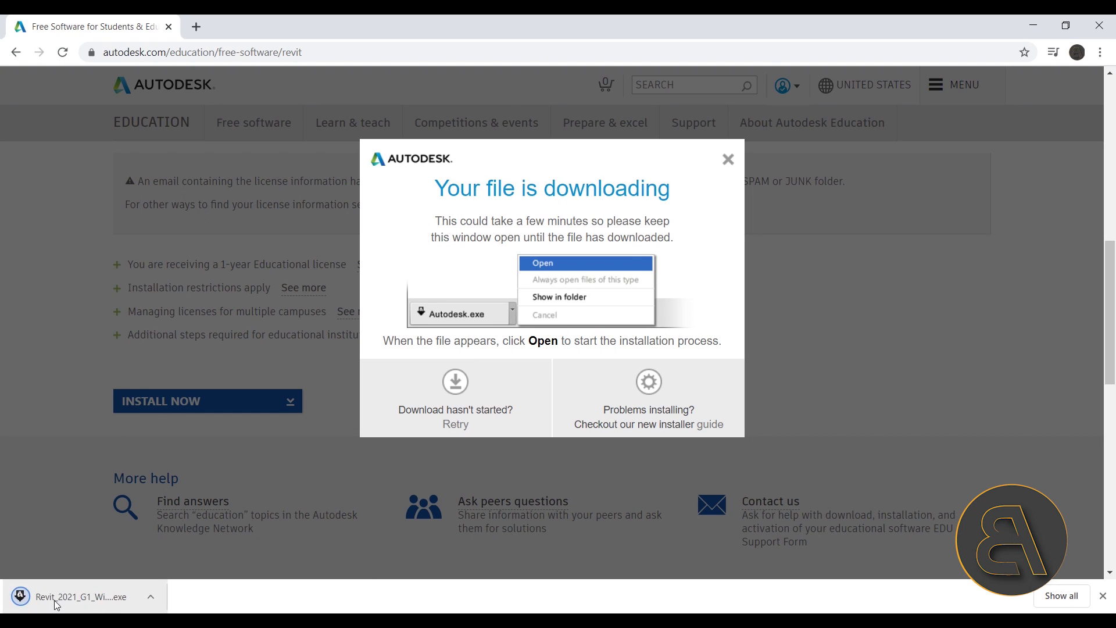
left_click(55, 602)
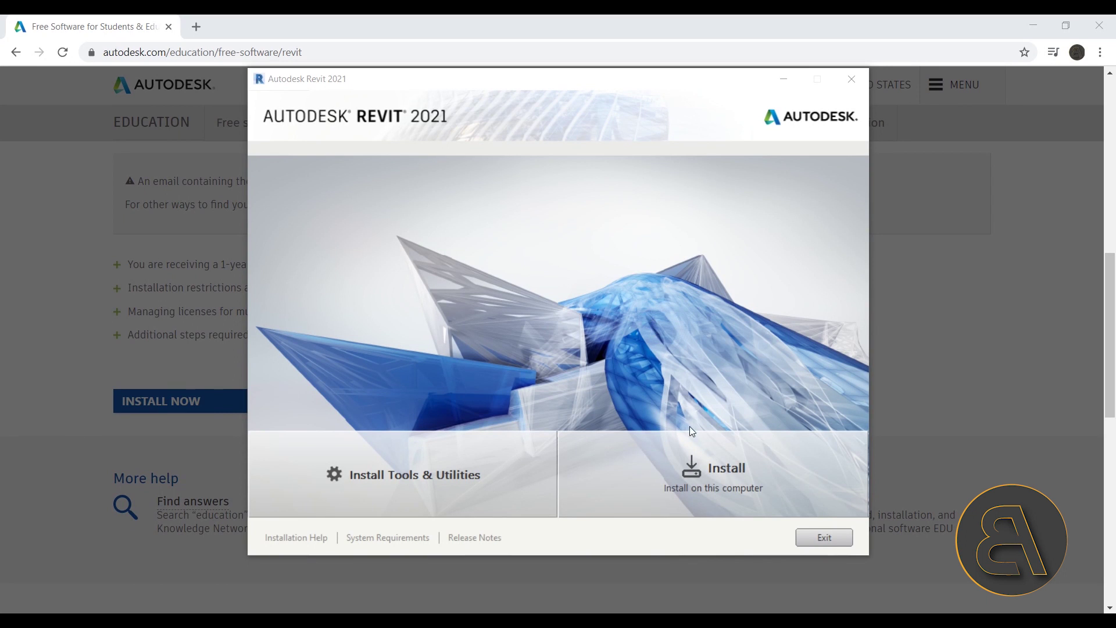
Begin installing on this computer and review the Revit 2021 sub-components, keeping all selected
left_click(741, 476)
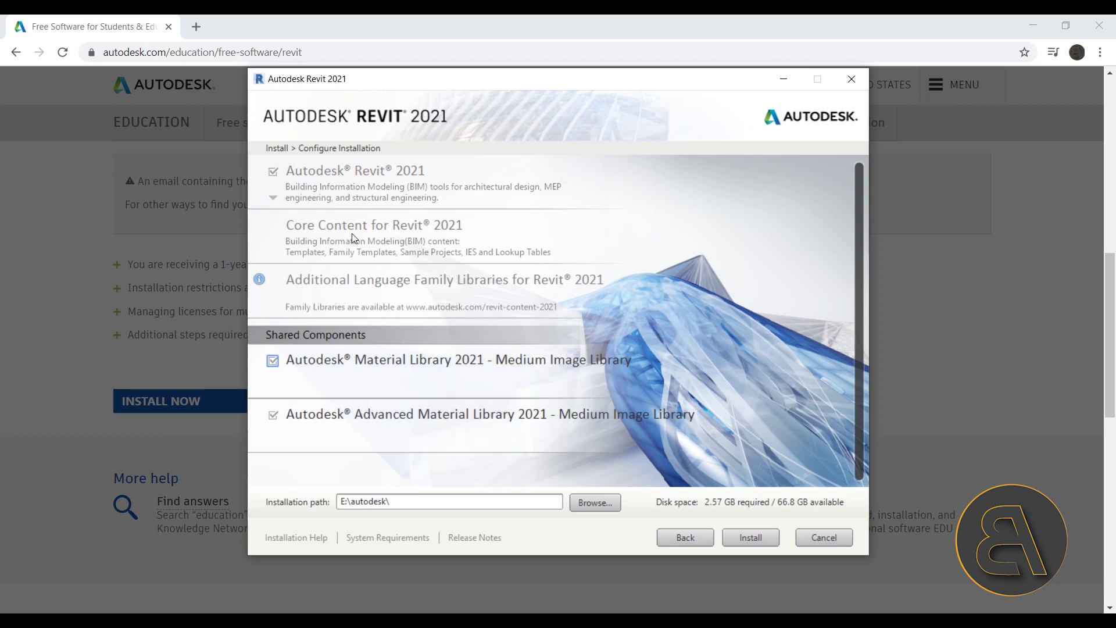
left_click(274, 200)
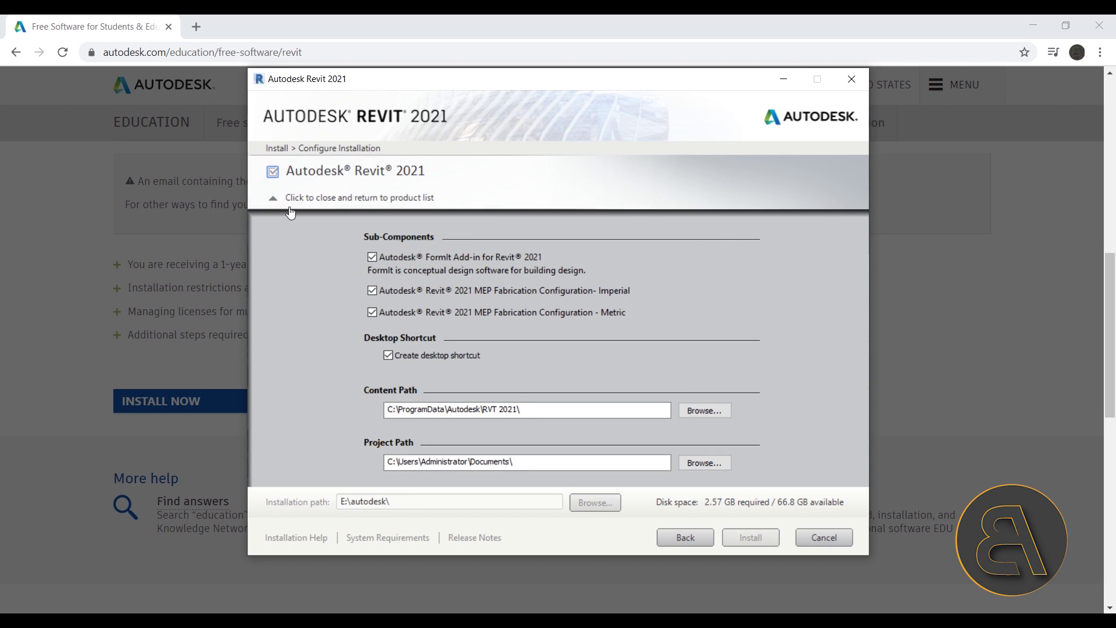
left_click(273, 199)
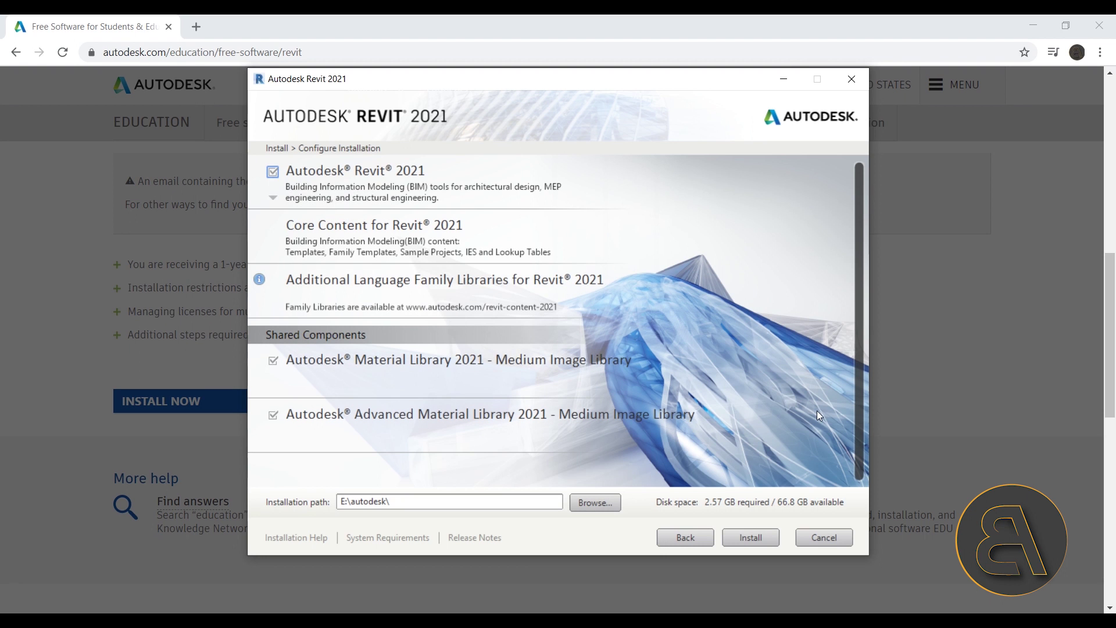
Start installing the selected components and let the installation run to completion
left_click(758, 545)
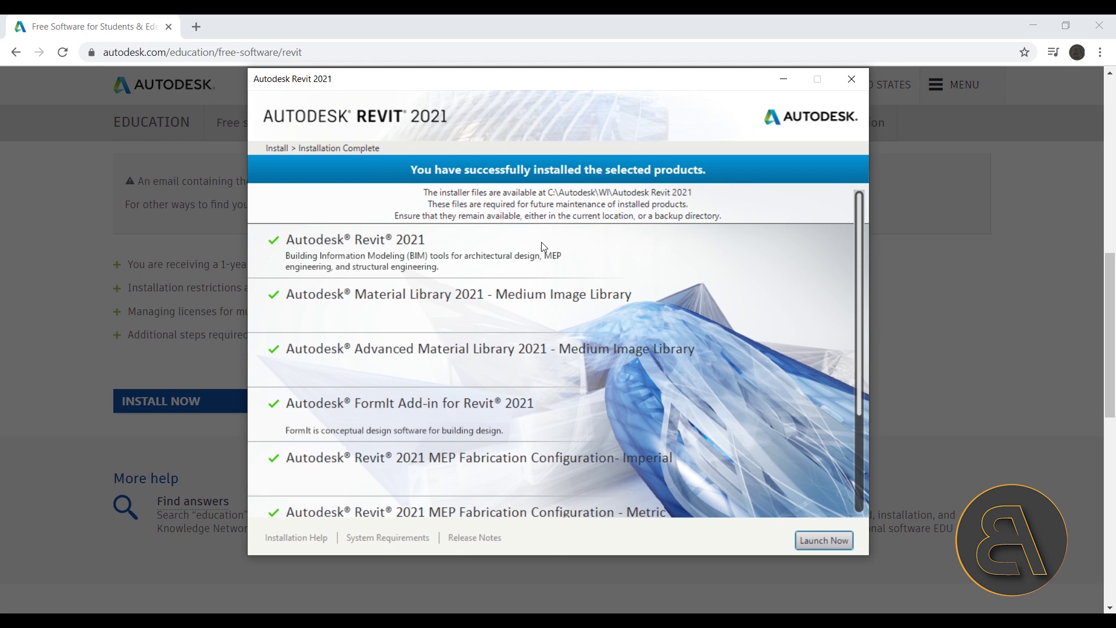
scroll(656, 285, "down", 3)
scroll(656, 284, "down", 1)
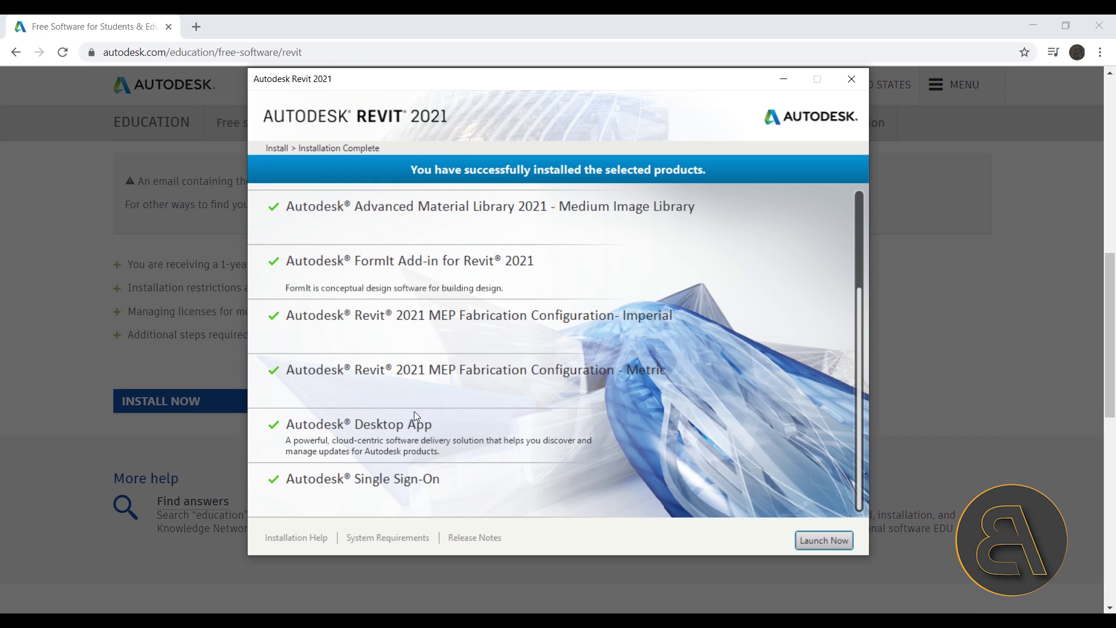
scroll(282, 454, "up", 5)
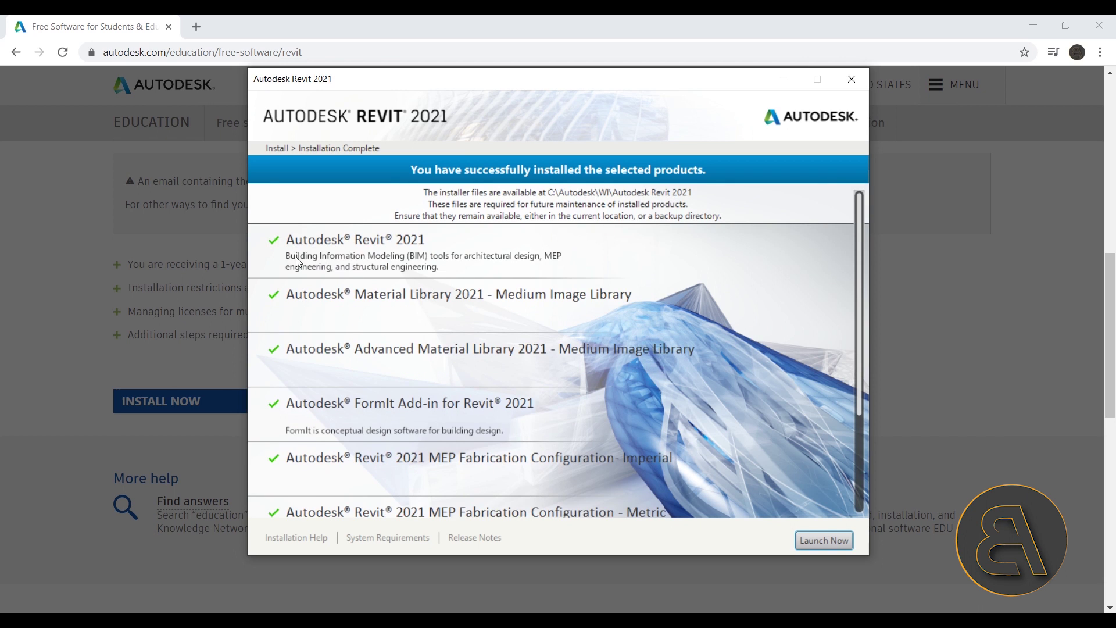
scroll(297, 310, "down", 3)
scroll(302, 297, "down", 1)
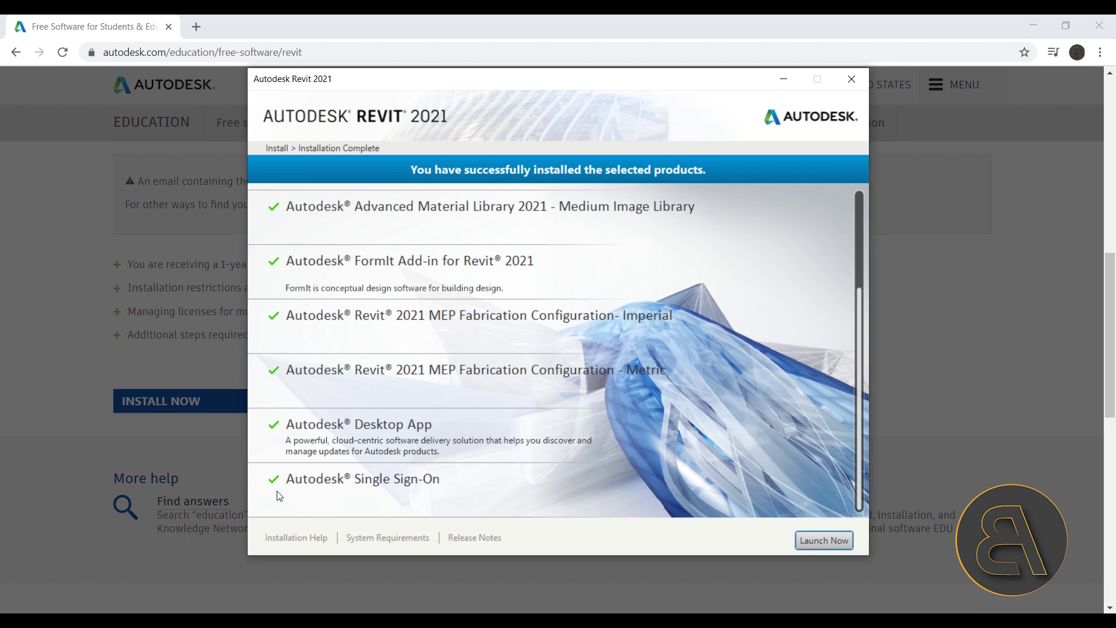
scroll(285, 478, "up", 4)
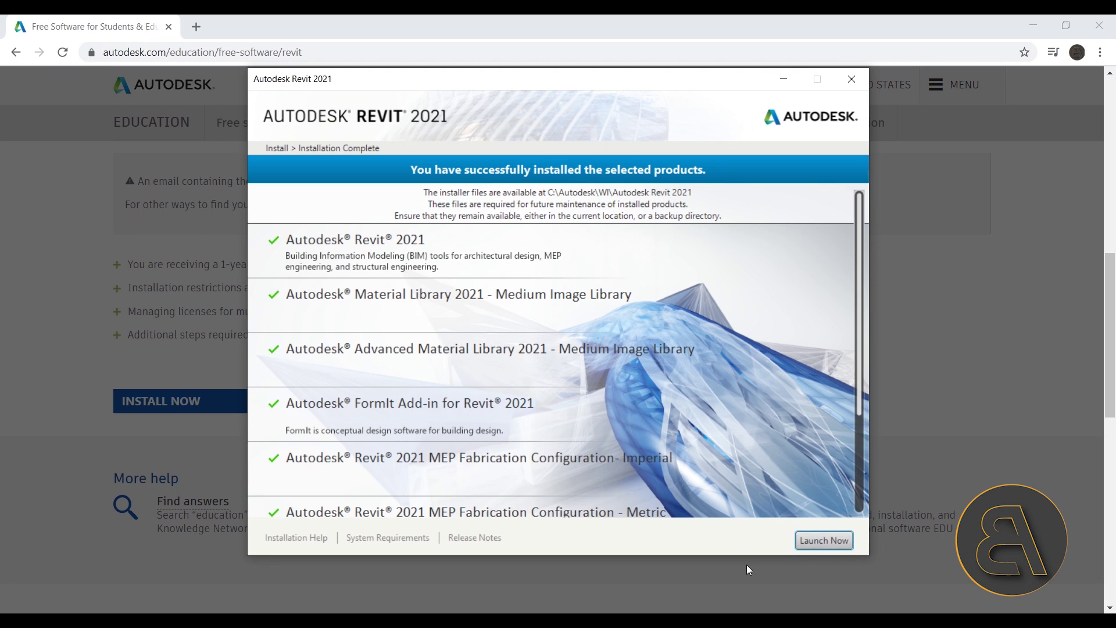
Launch Revit 2021 from the Installation Complete screen
left_click(832, 550)
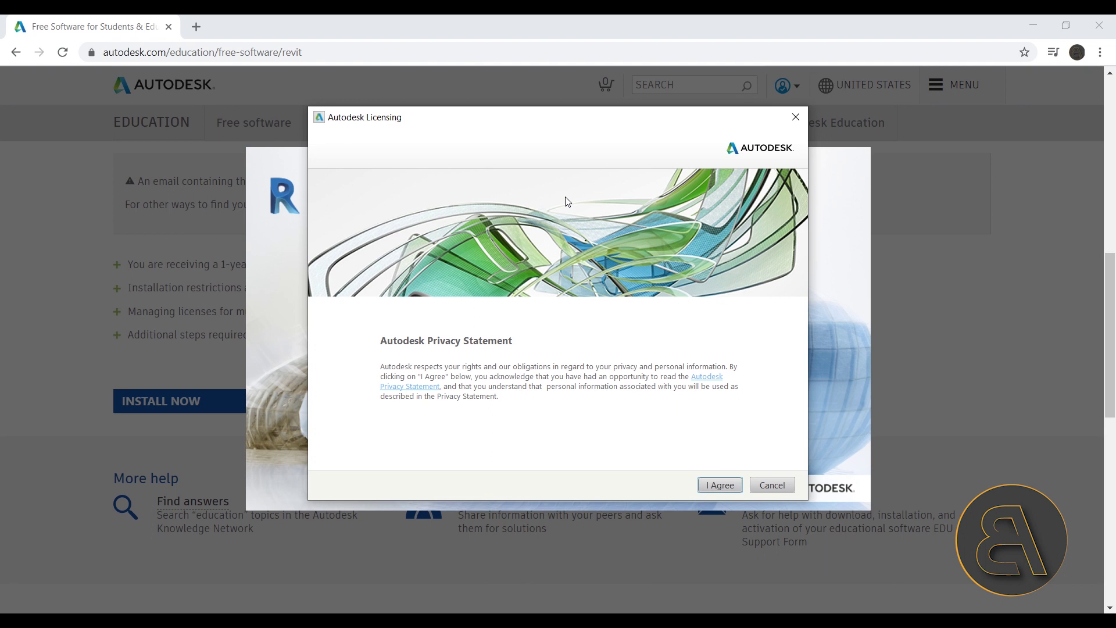
Agree to the privacy statement, activate the Revit 2021 educational license and finish into Revit
left_click(721, 490)
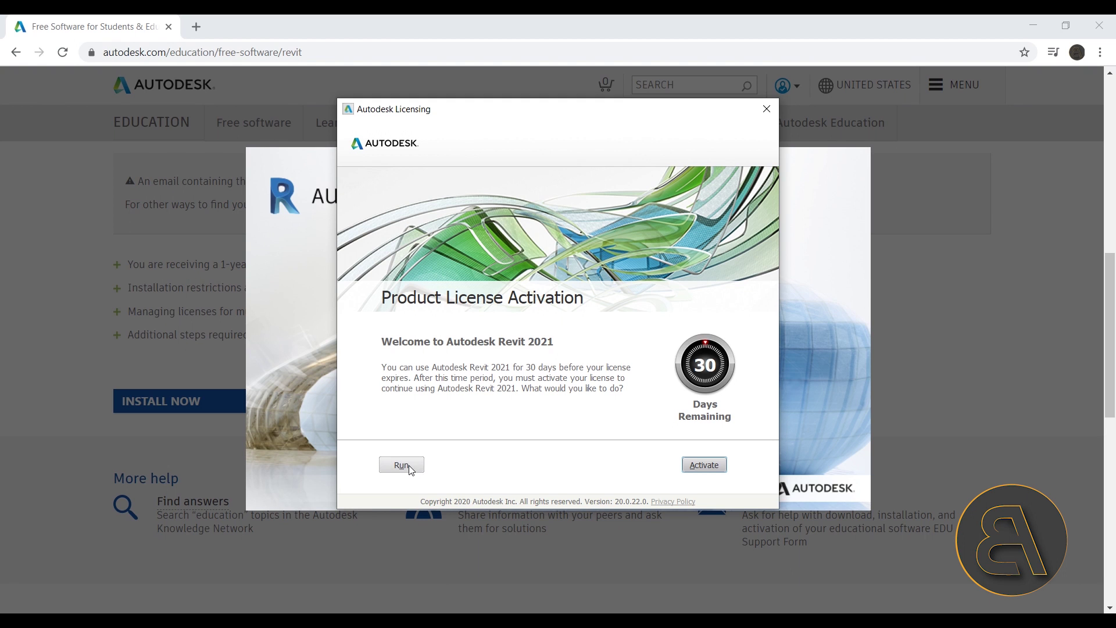
left_click(705, 467)
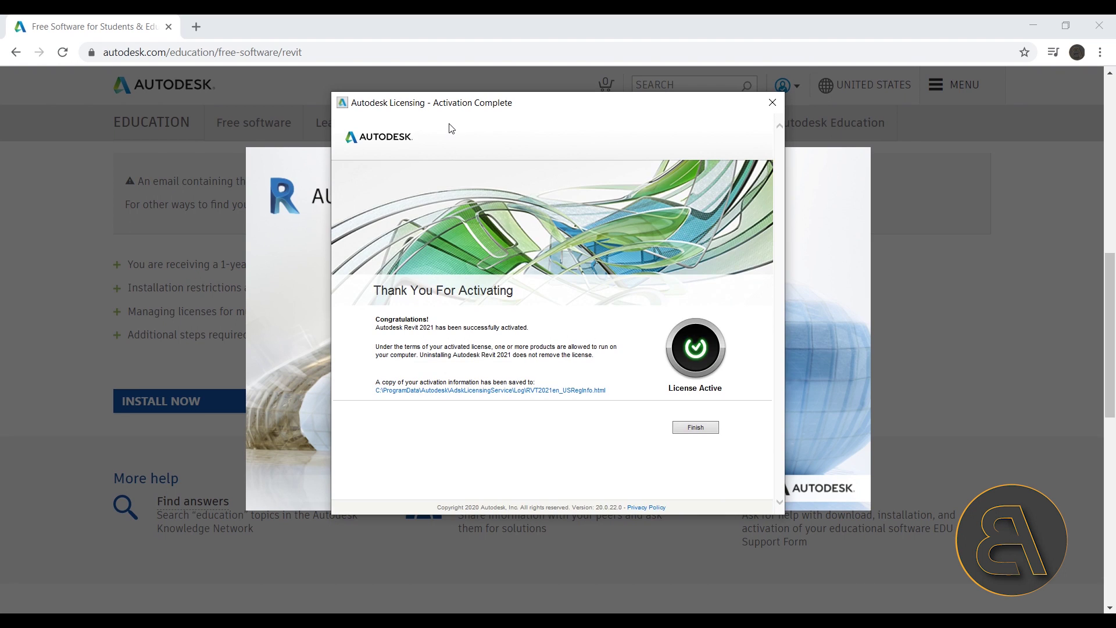
left_click(698, 428)
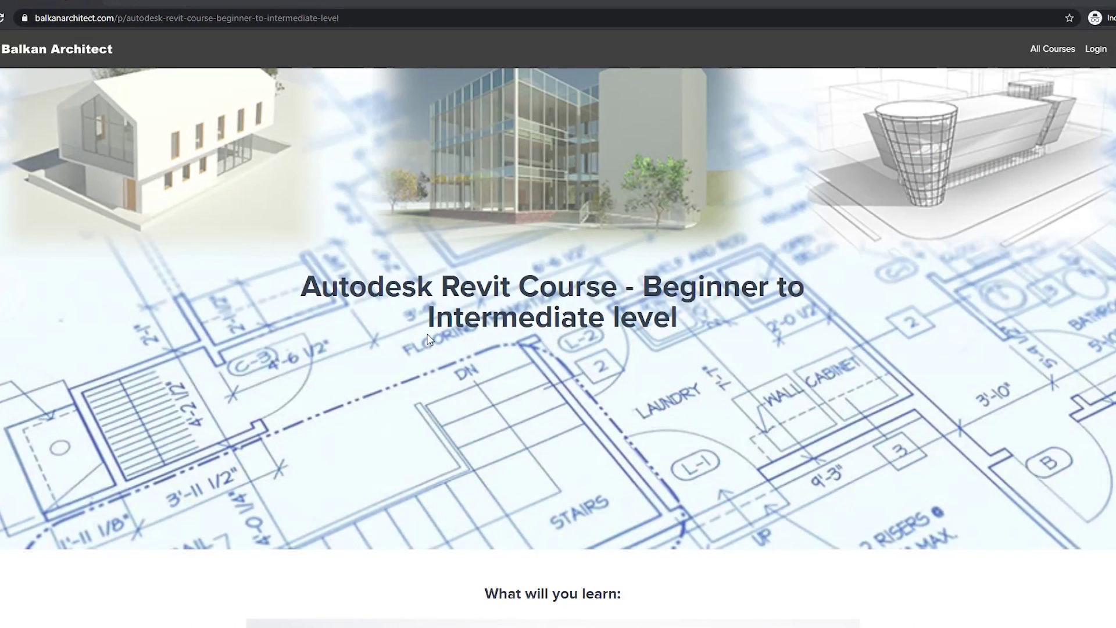
scroll(222, 323, "down", 2)
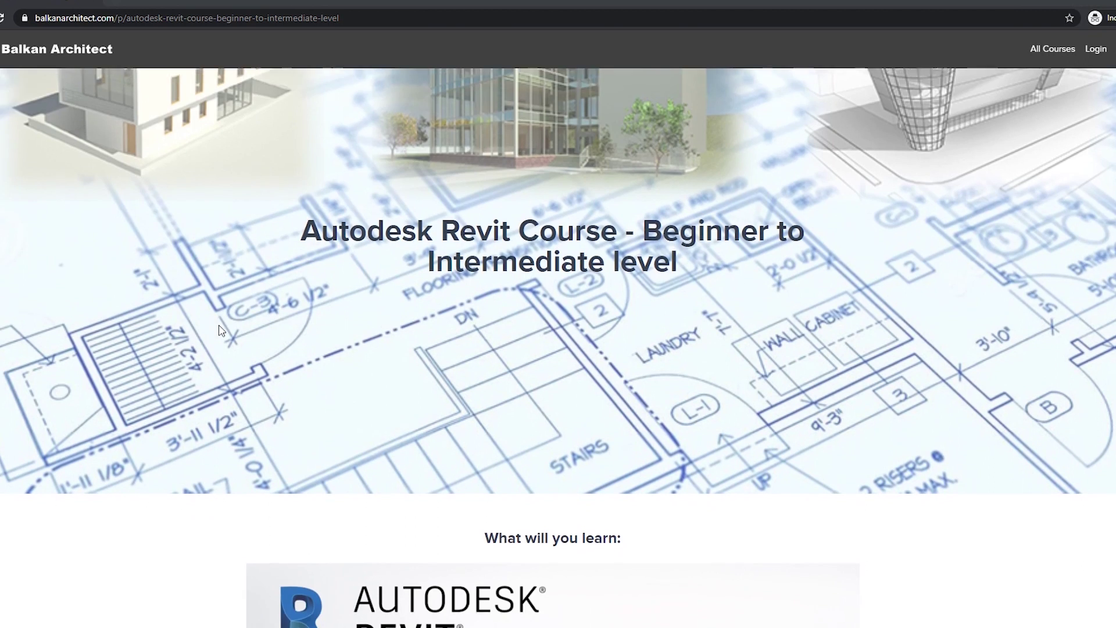
scroll(220, 328, "down", 3)
scroll(220, 330, "down", 2)
scroll(221, 330, "down", 3)
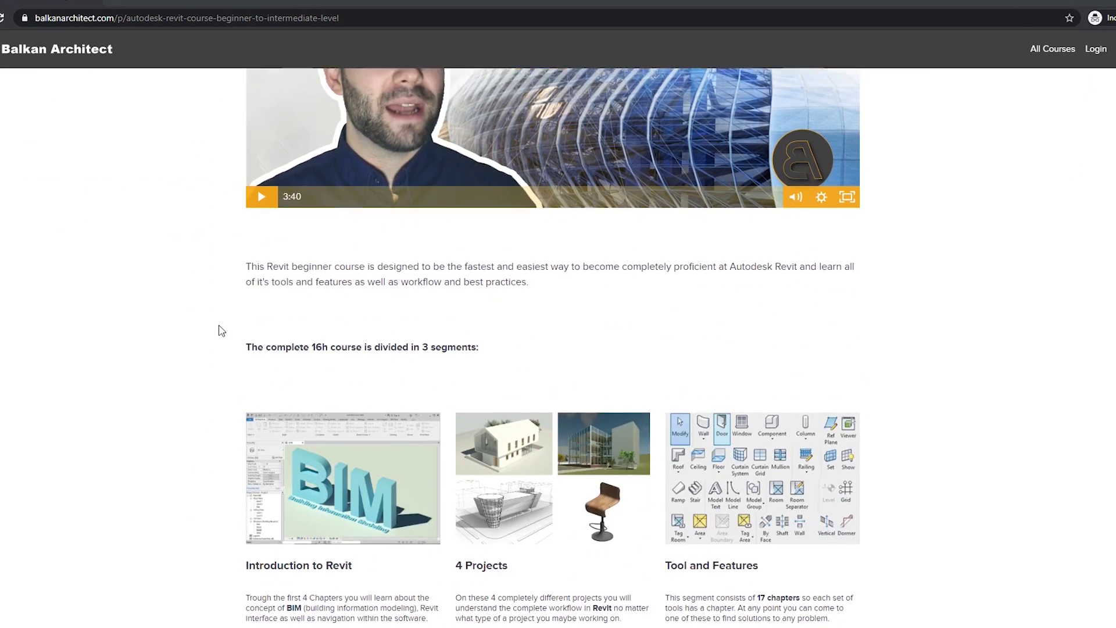
scroll(221, 329, "down", 1)
scroll(221, 329, "down", 2)
scroll(220, 330, "down", 1)
scroll(221, 330, "down", 2)
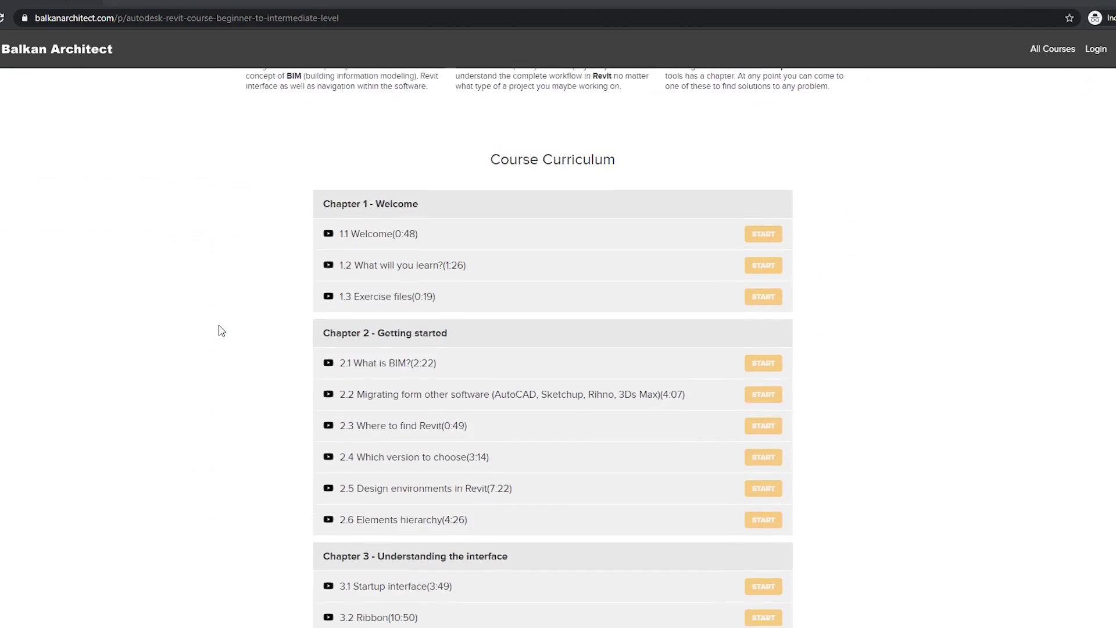
scroll(221, 330, "down", 4)
scroll(221, 330, "down", 2)
scroll(220, 330, "down", 1)
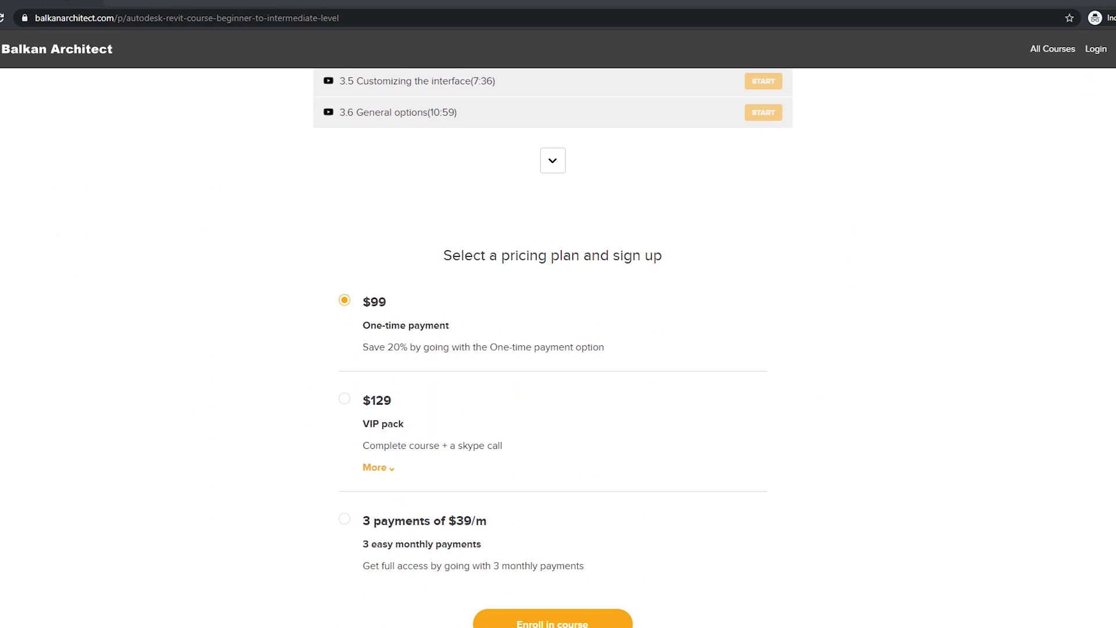